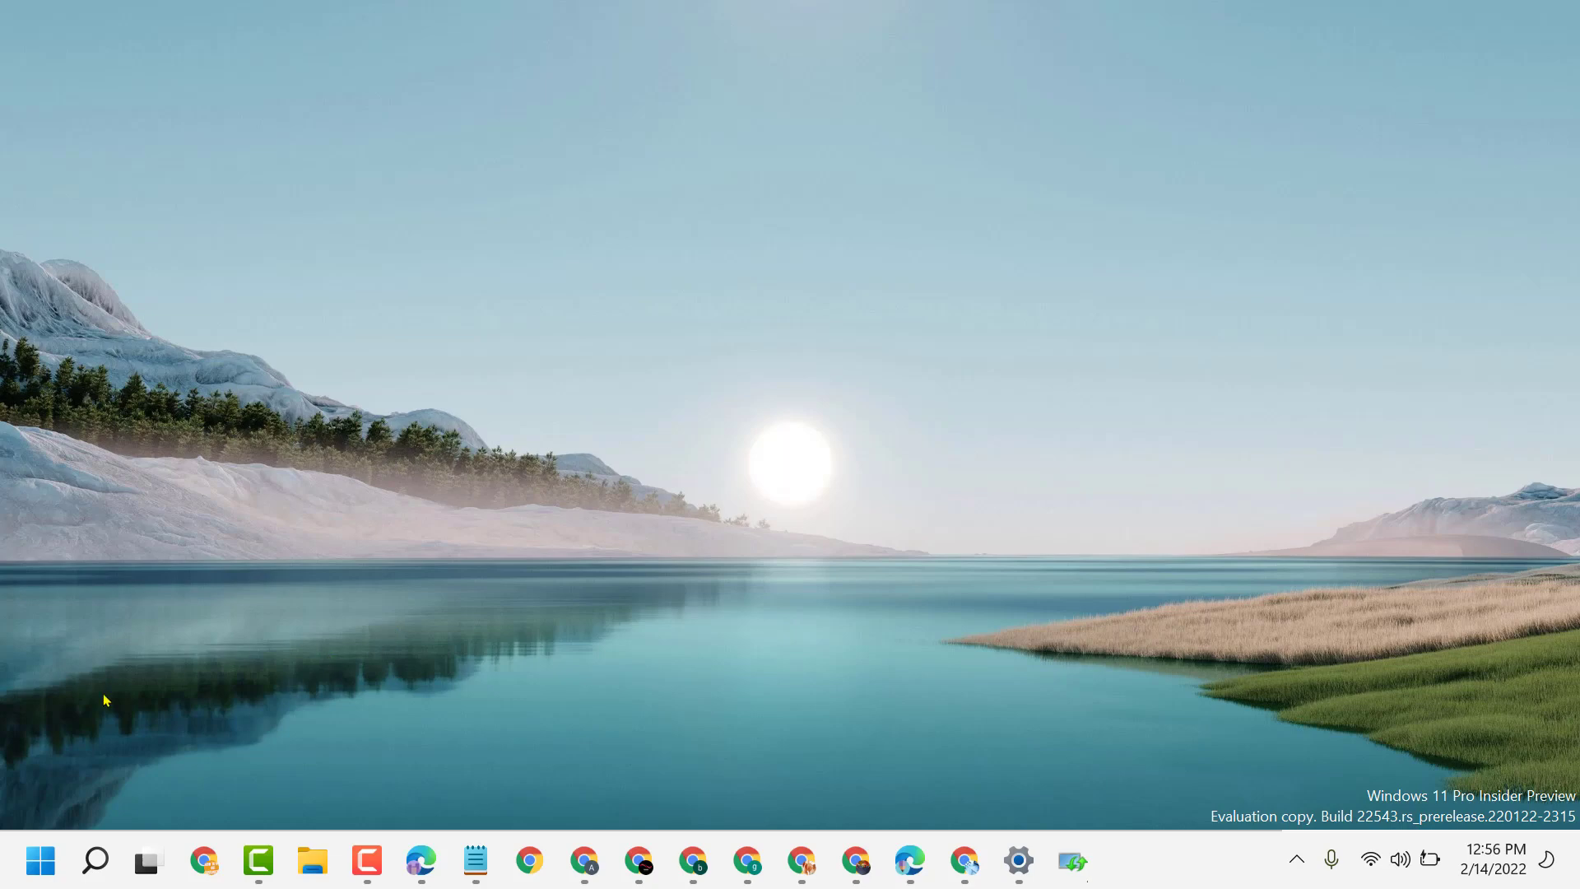
- Launch Settings from the Start menu and go to System > Troubleshoot
left_click(40, 860)
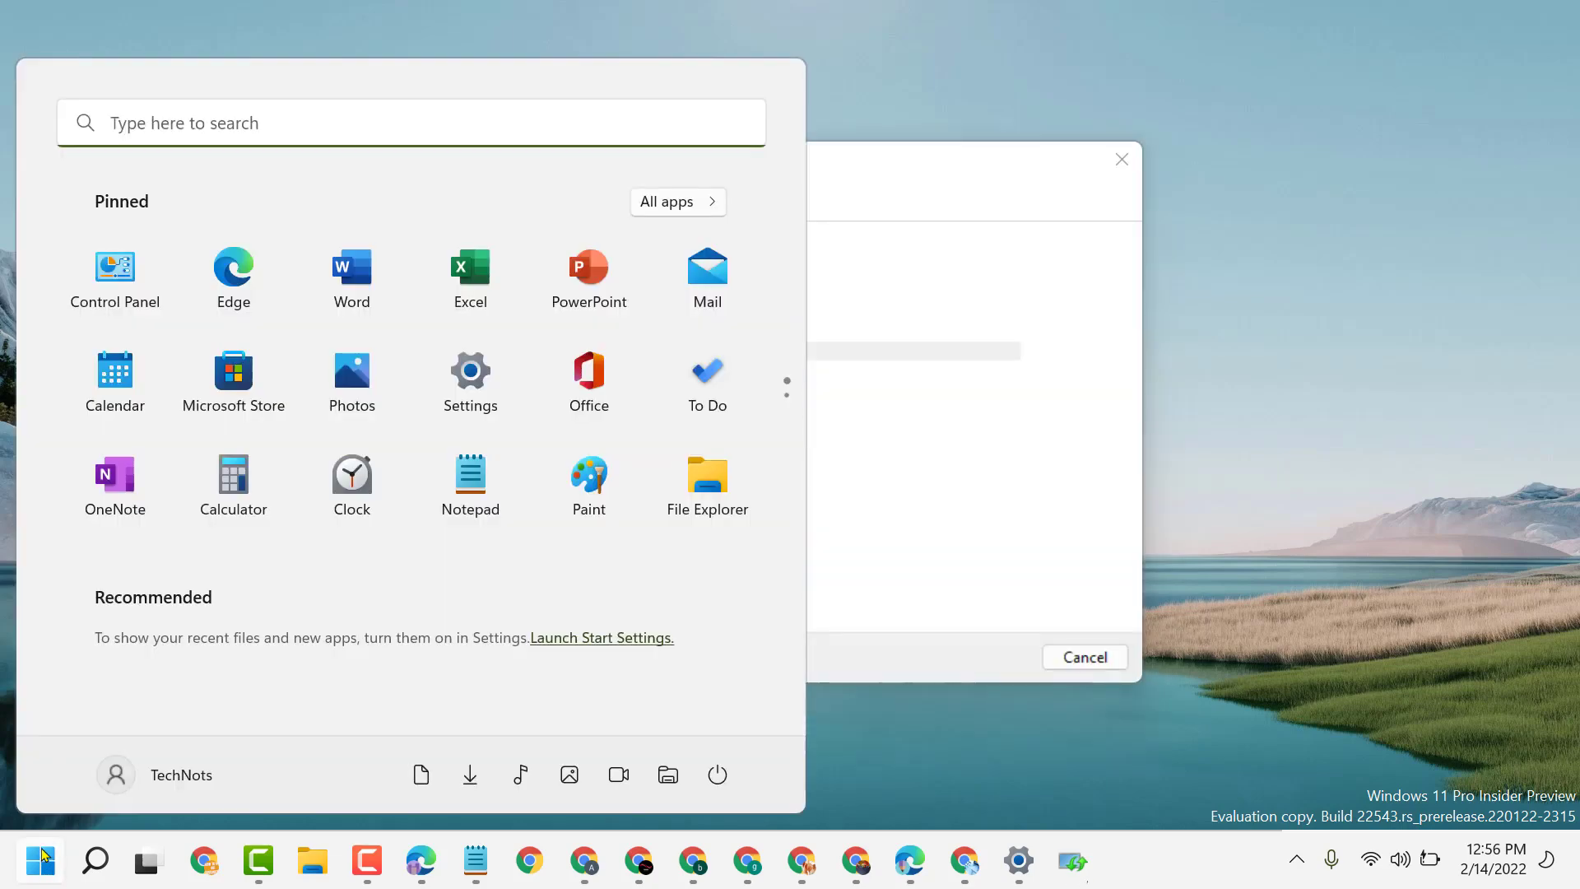
left_click(470, 380)
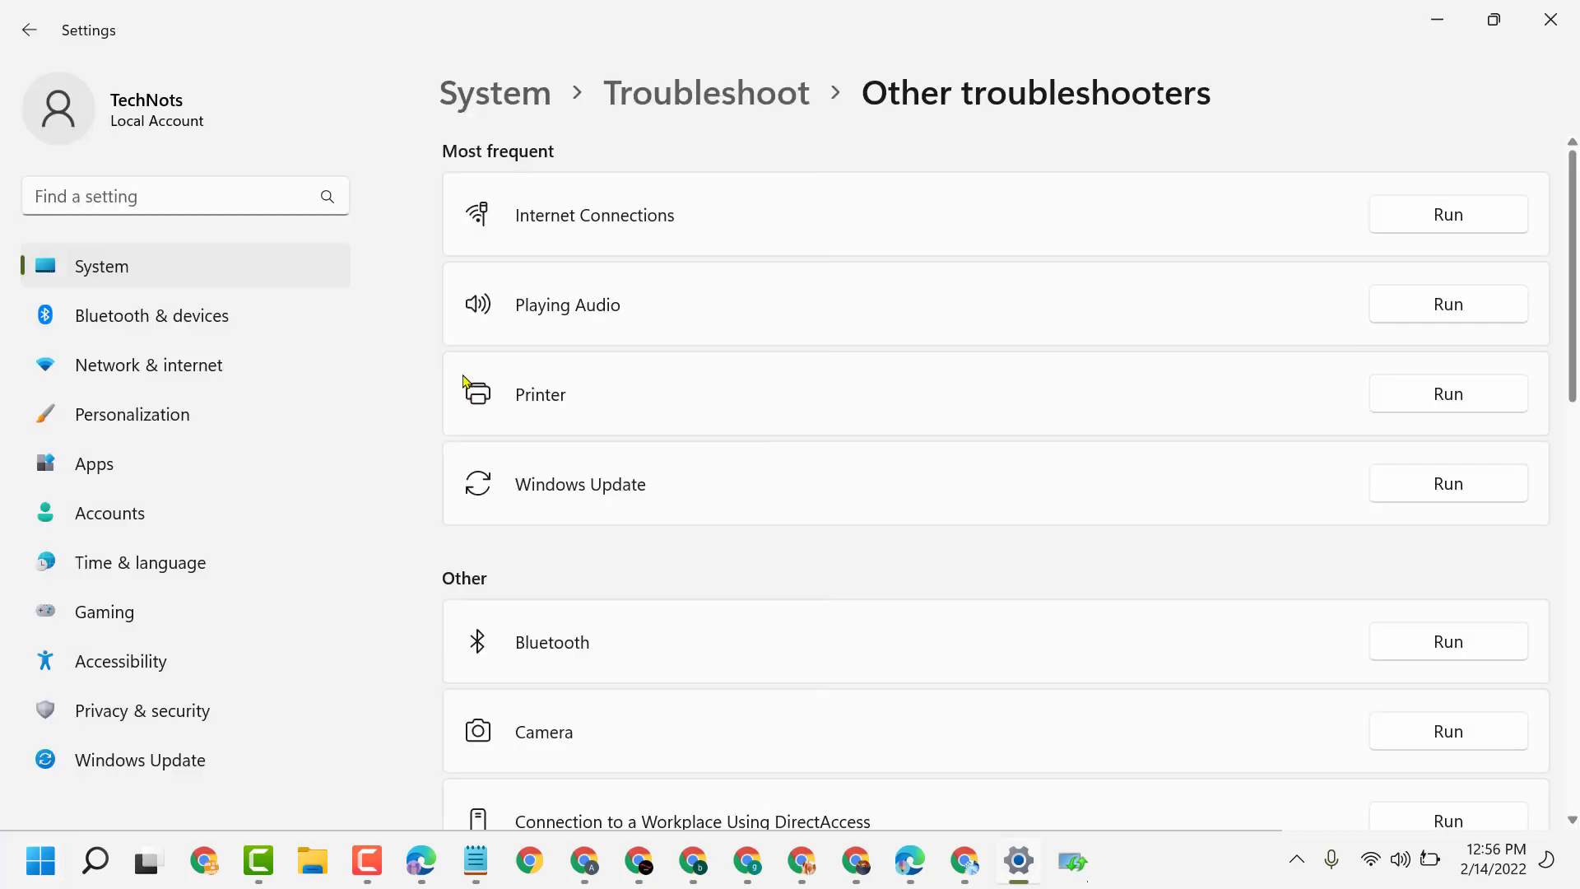
left_click(101, 266)
scroll(969, 407, "down", 5)
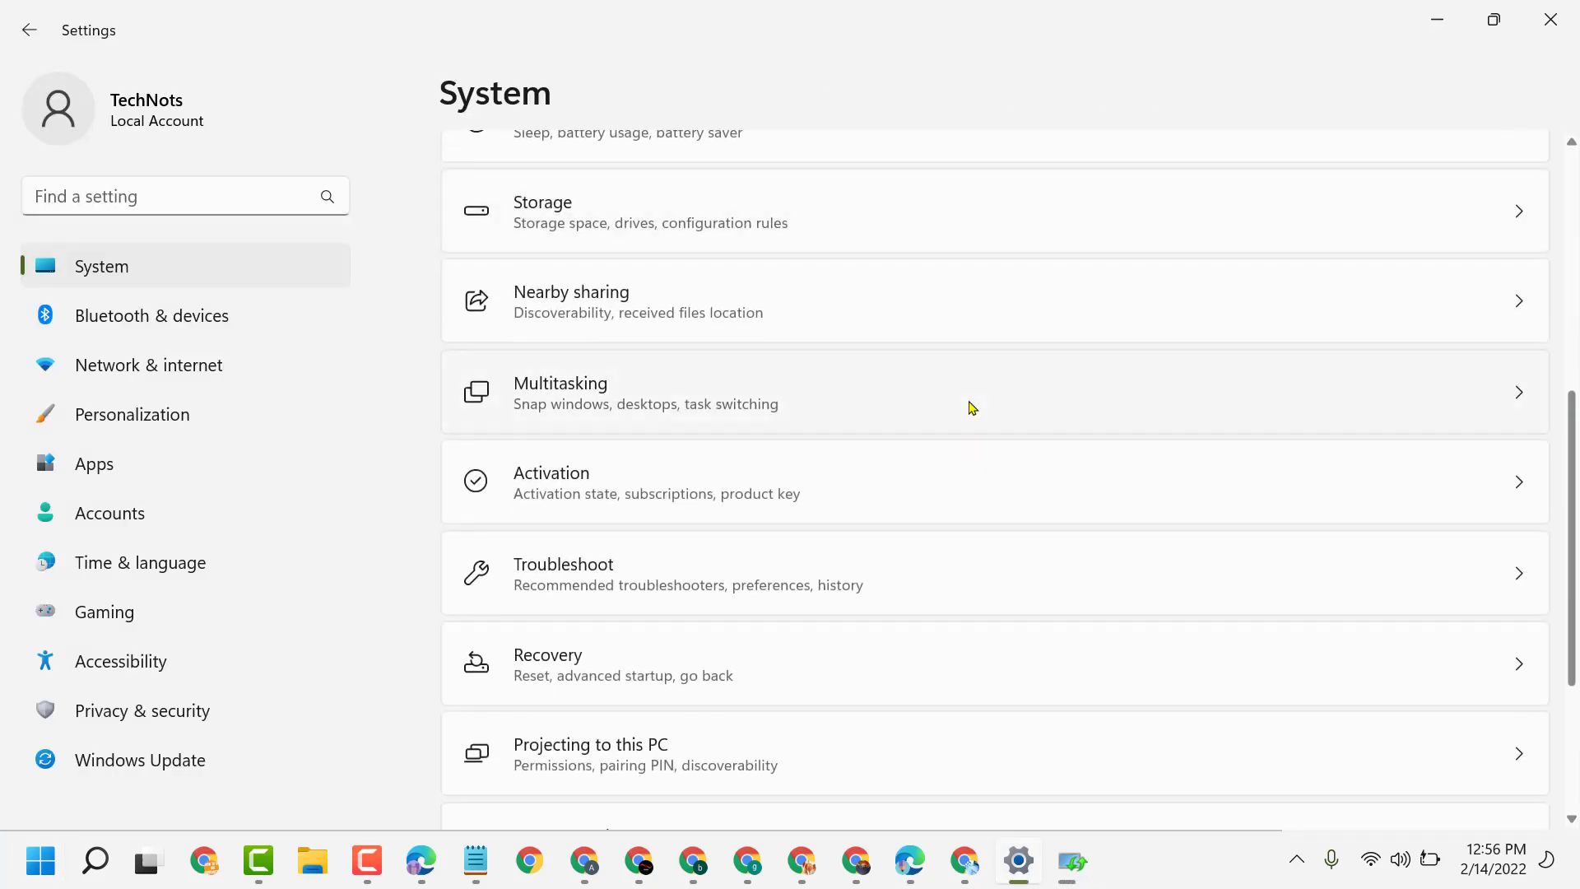
left_click(678, 583)
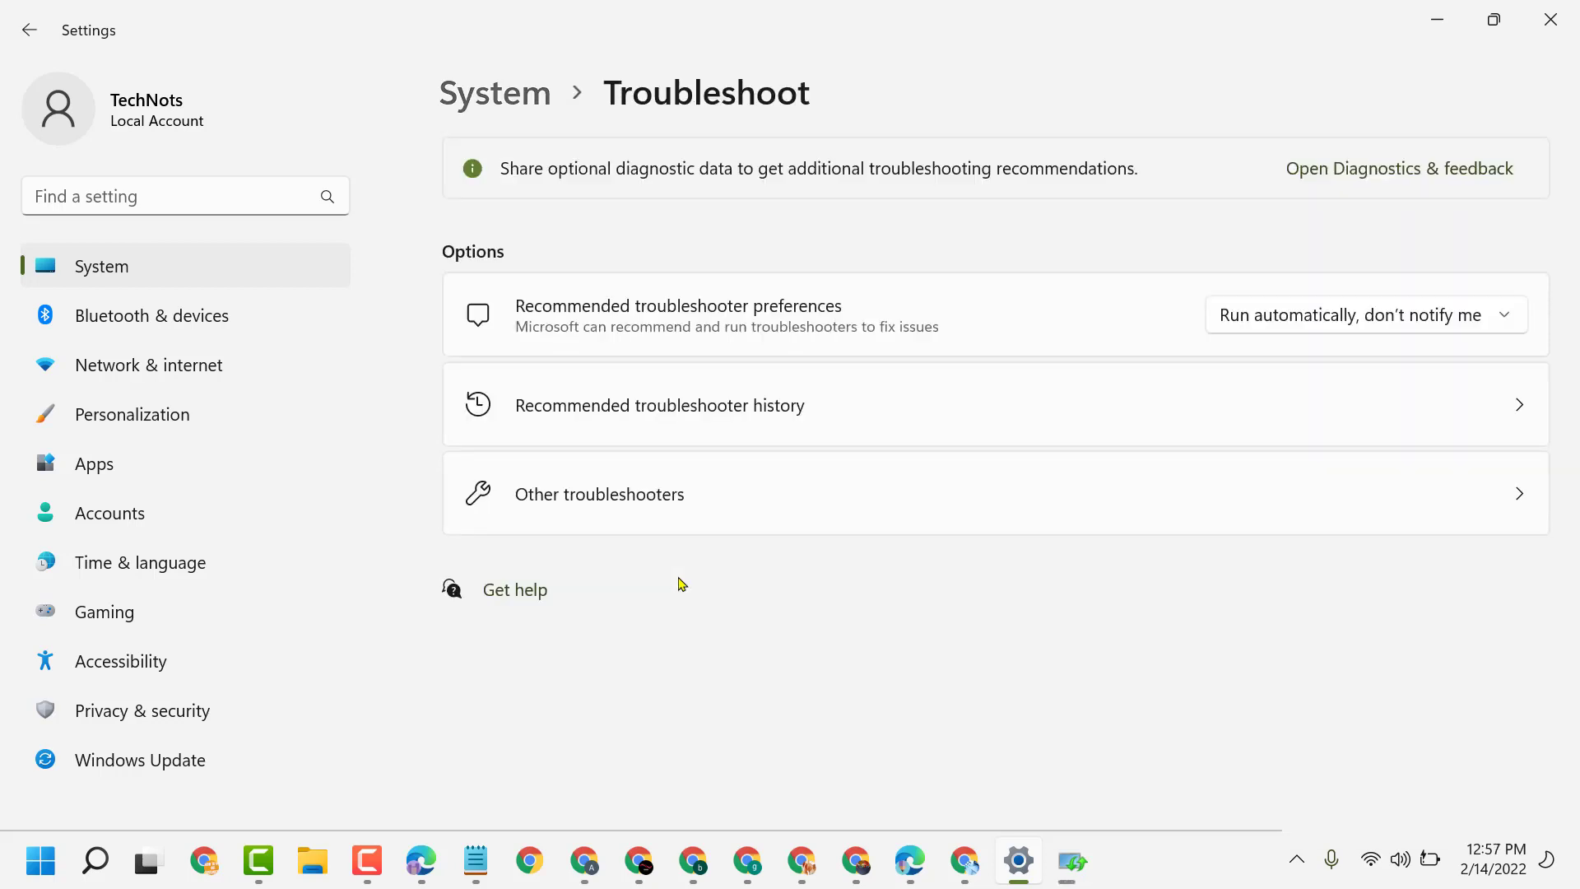
- Show the Other troubleshooters list to find the Power entry
left_click(630, 497)
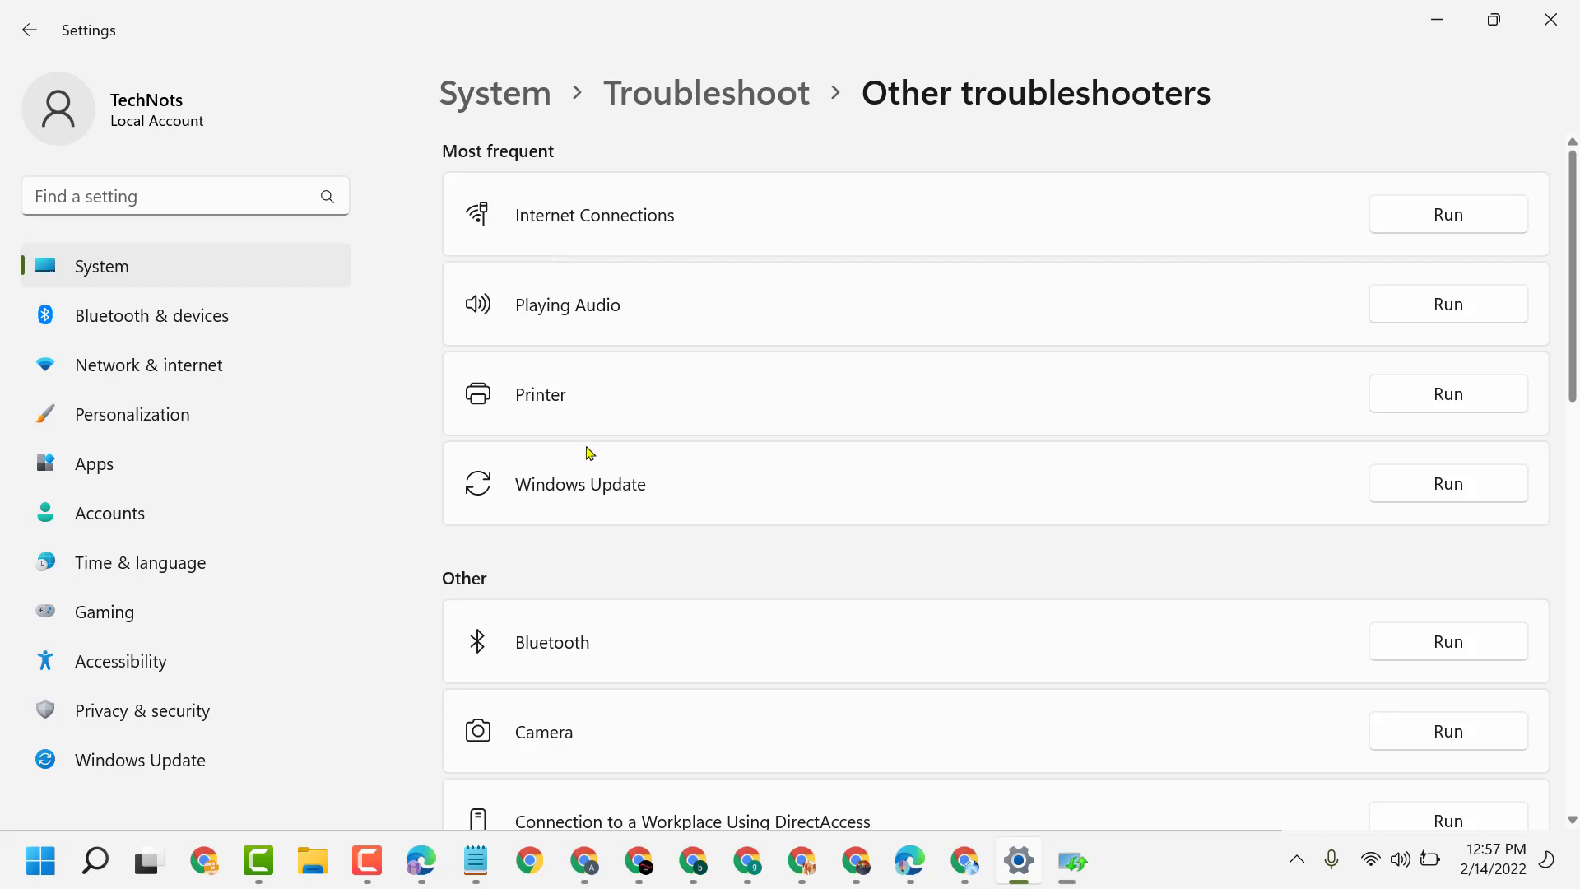
scroll(583, 501, "down", 2)
scroll(583, 501, "down", 1)
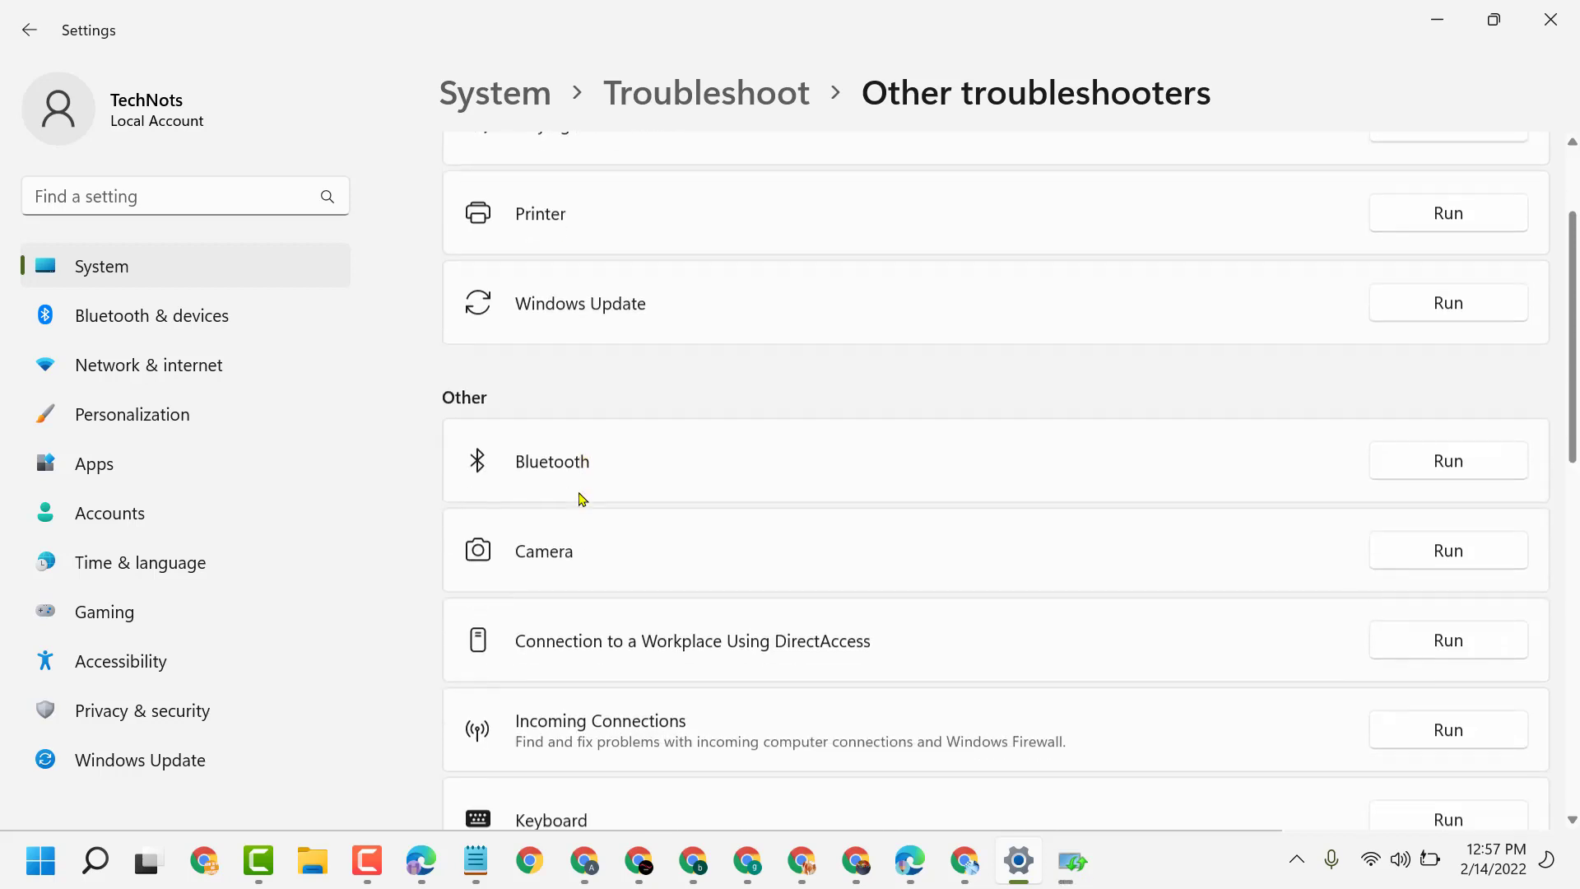
scroll(582, 501, "down", 1)
scroll(583, 502, "down", 4)
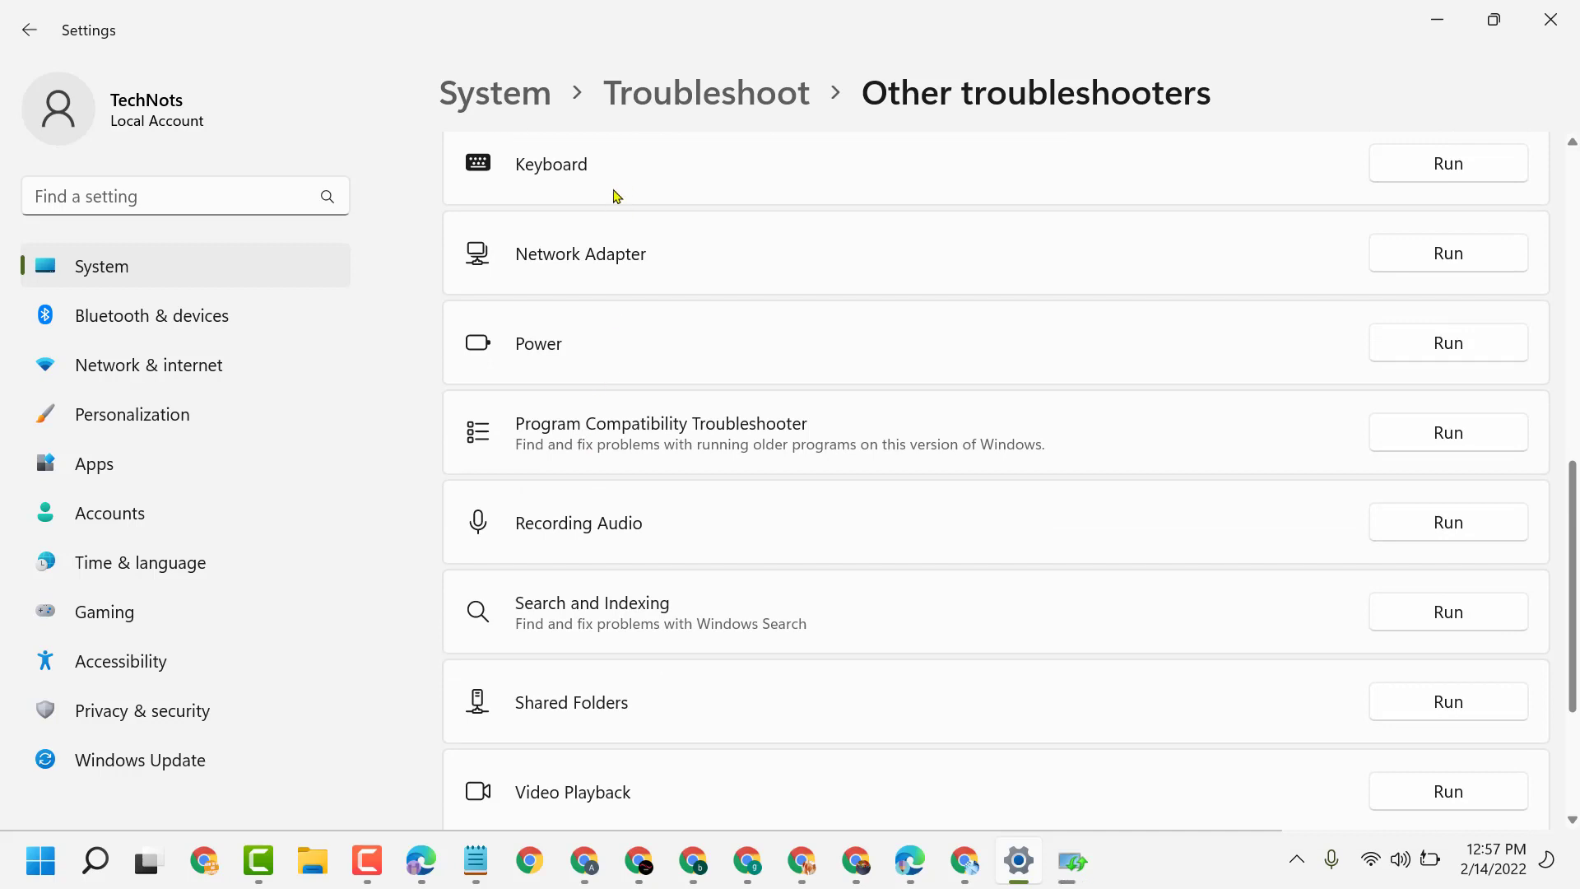
scroll(616, 195, "down", 2)
scroll(618, 209, "down", 1)
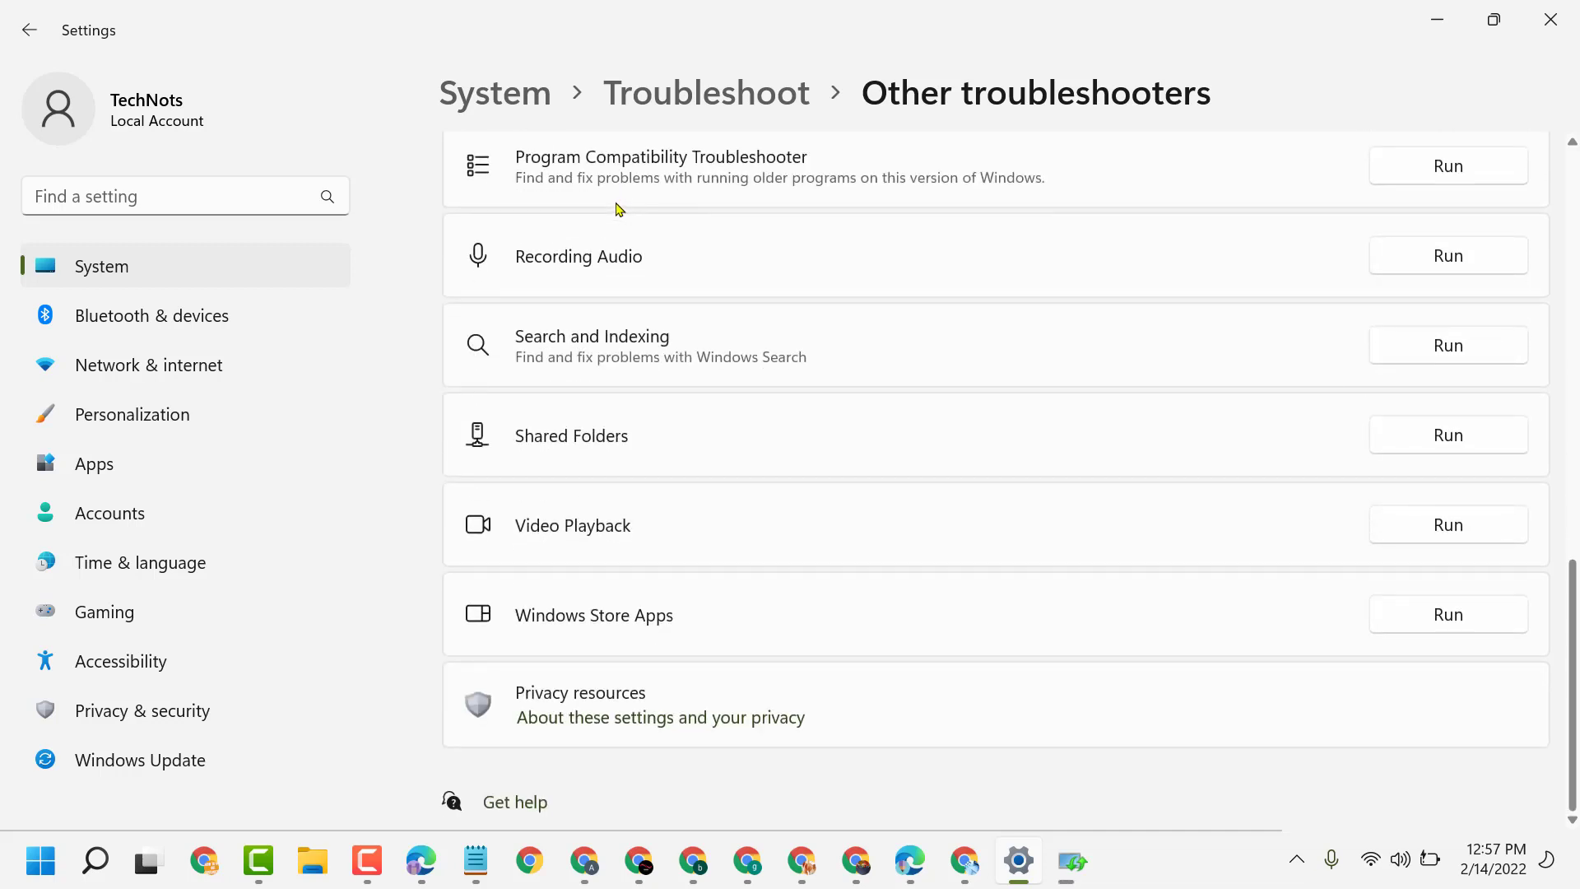
scroll(601, 265, "up", 1)
scroll(602, 265, "up", 5)
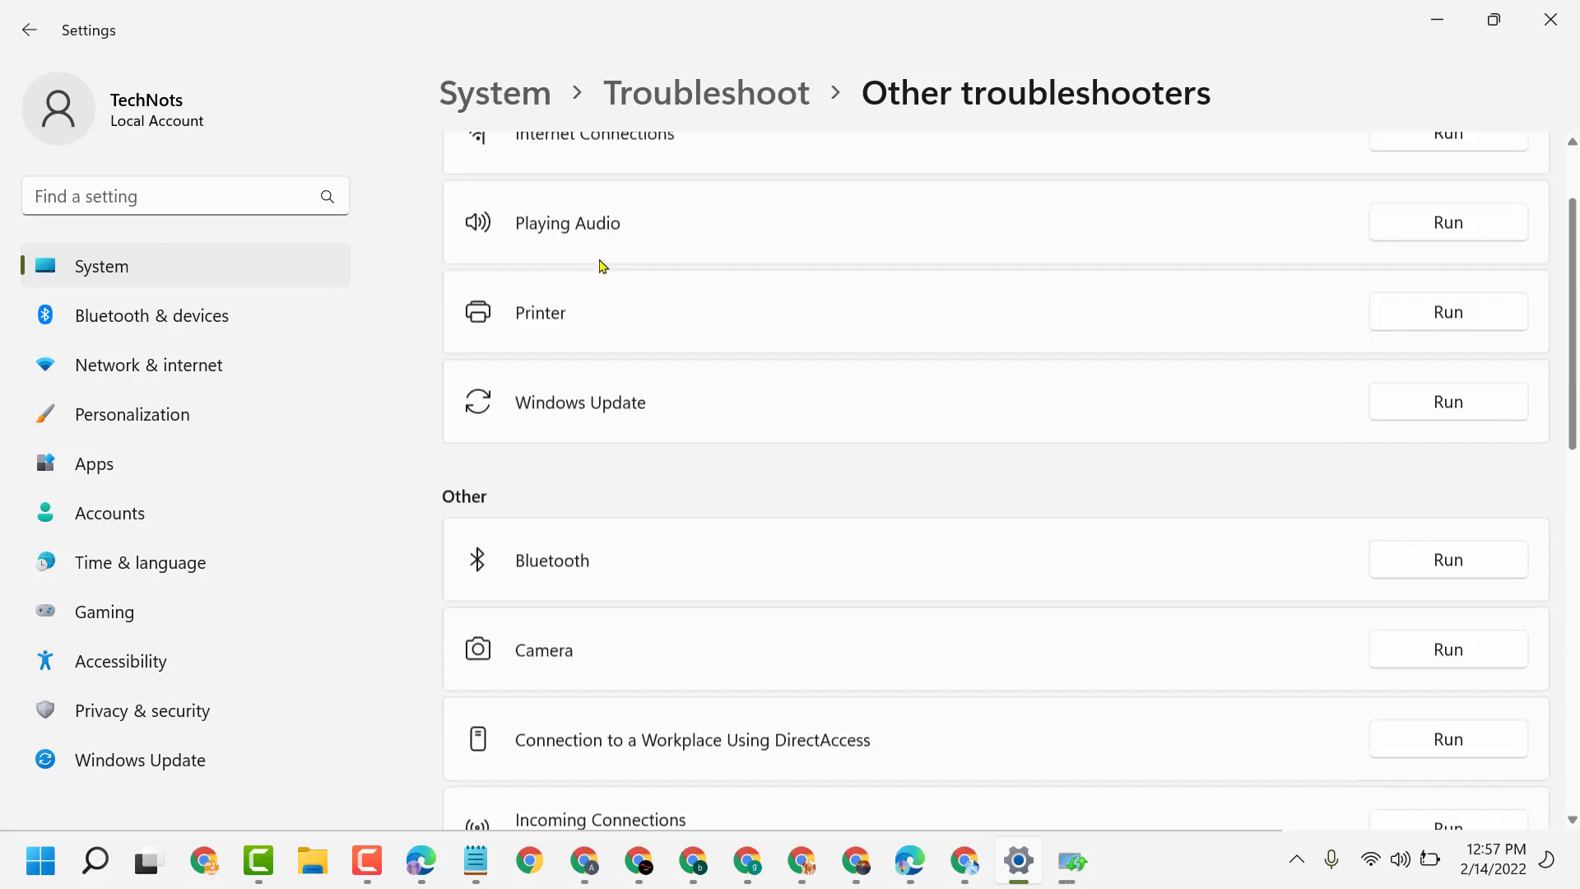
scroll(601, 265, "up", 1)
scroll(601, 265, "down", 5)
scroll(602, 316, "down", 4)
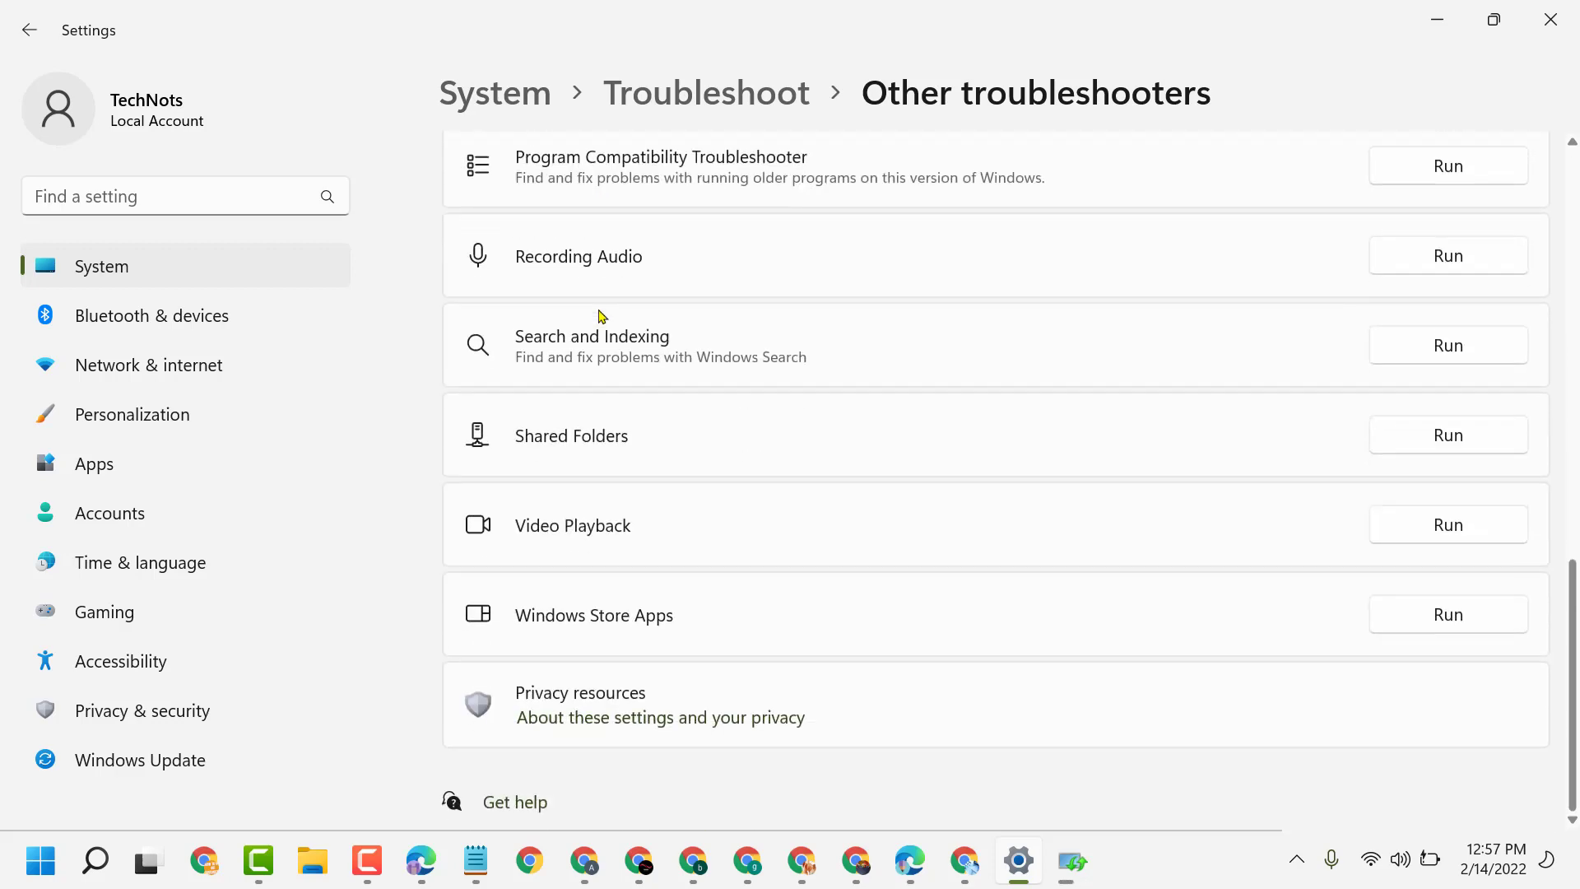
scroll(601, 316, "up", 2)
scroll(600, 316, "up", 2)
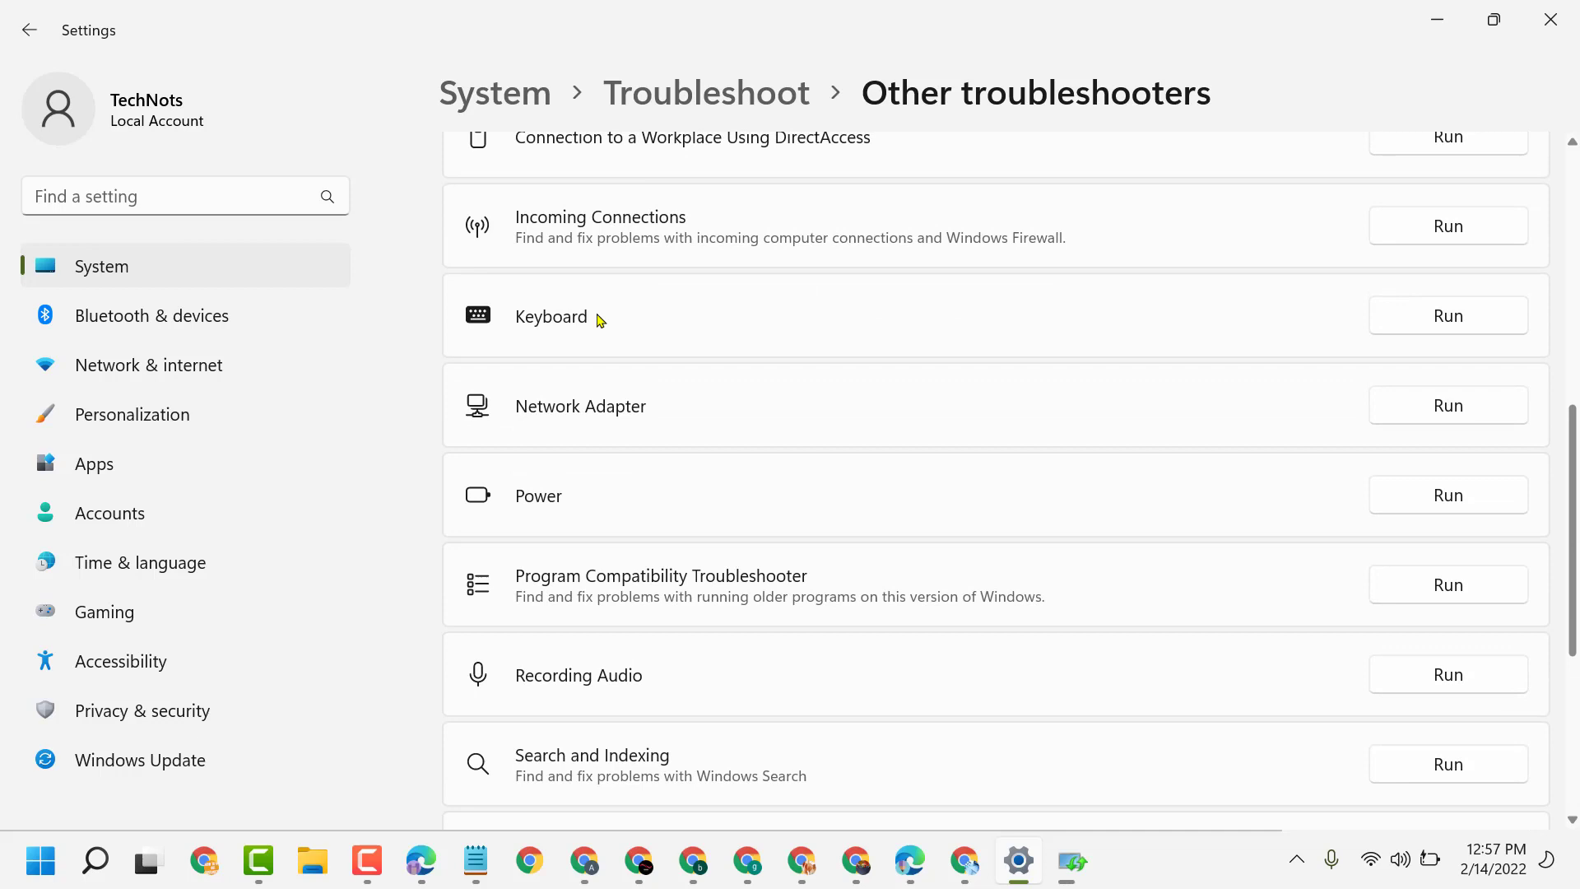
scroll(1111, 389, "down", 3)
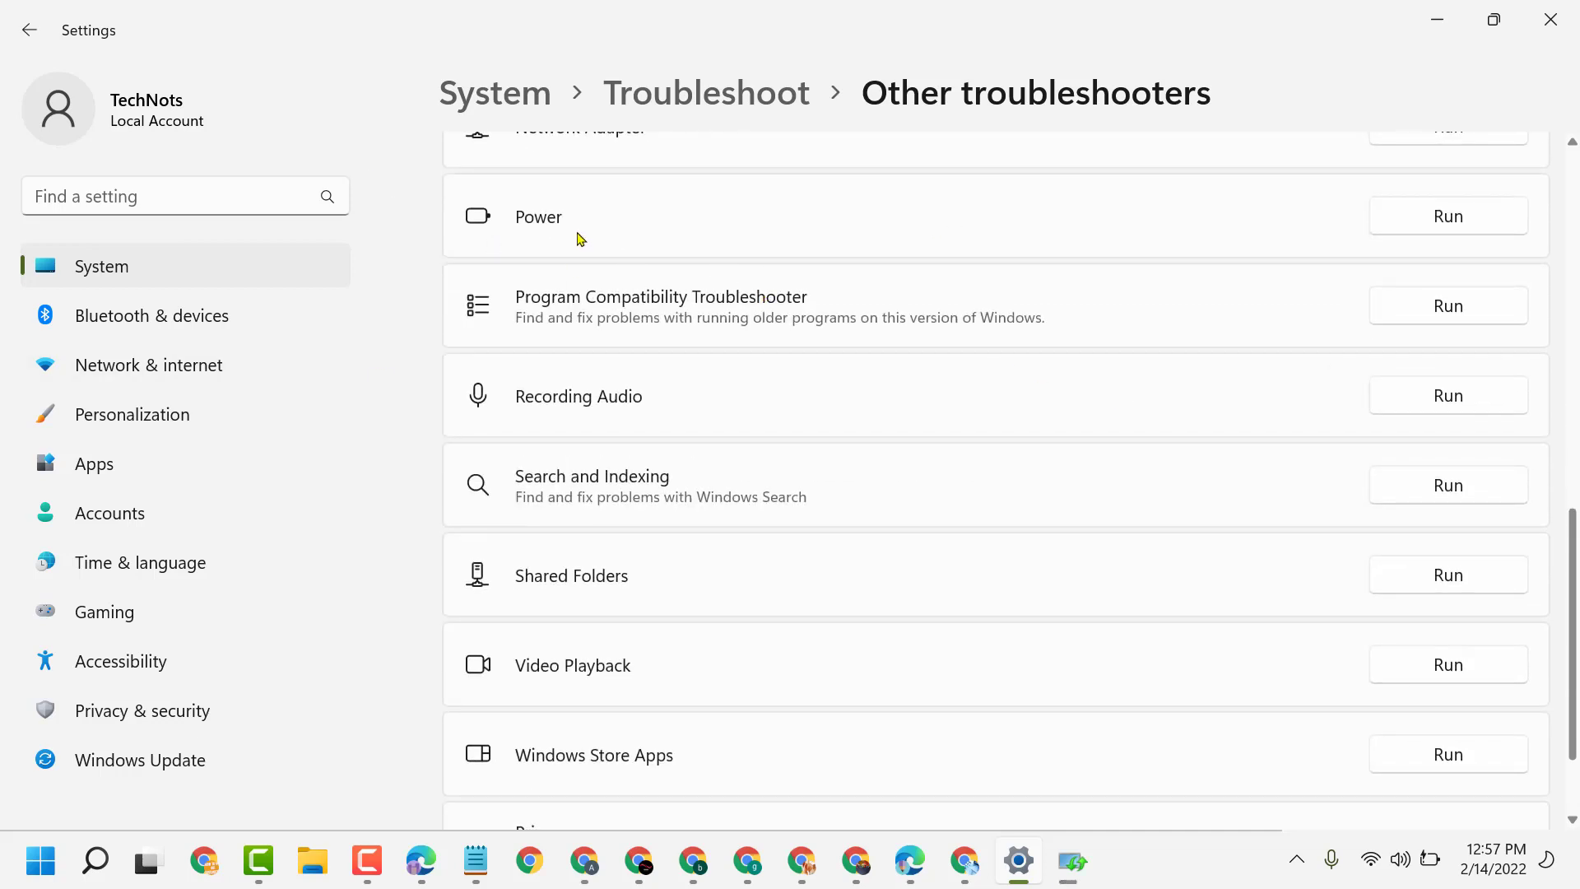
- Start the Power troubleshooter and let it finish with no changes needed
left_click(1448, 216)
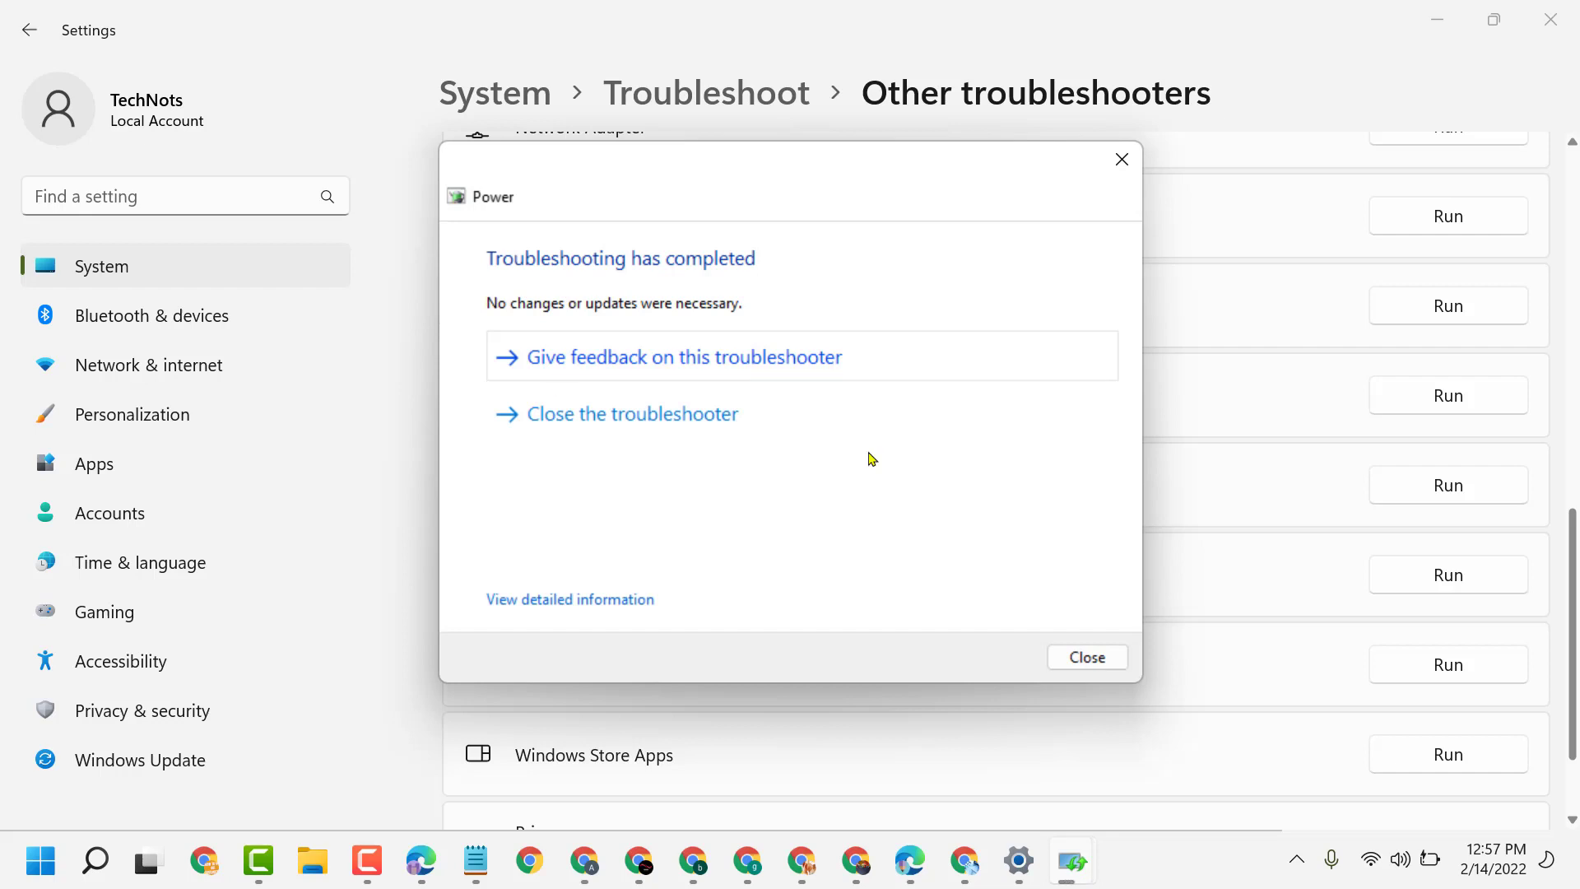
left_click(1087, 657)
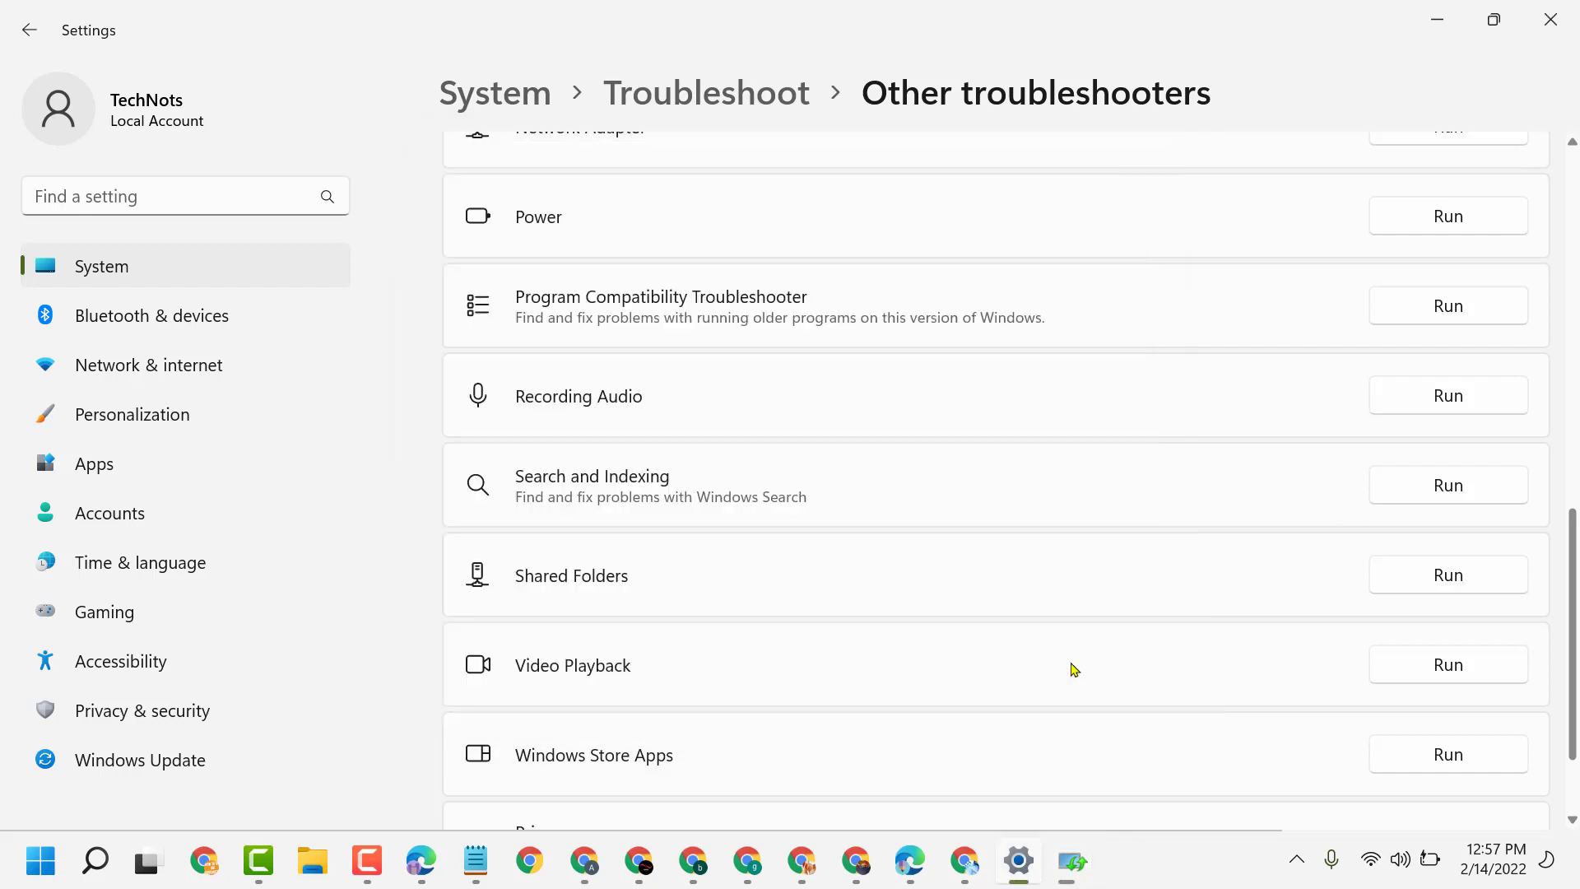